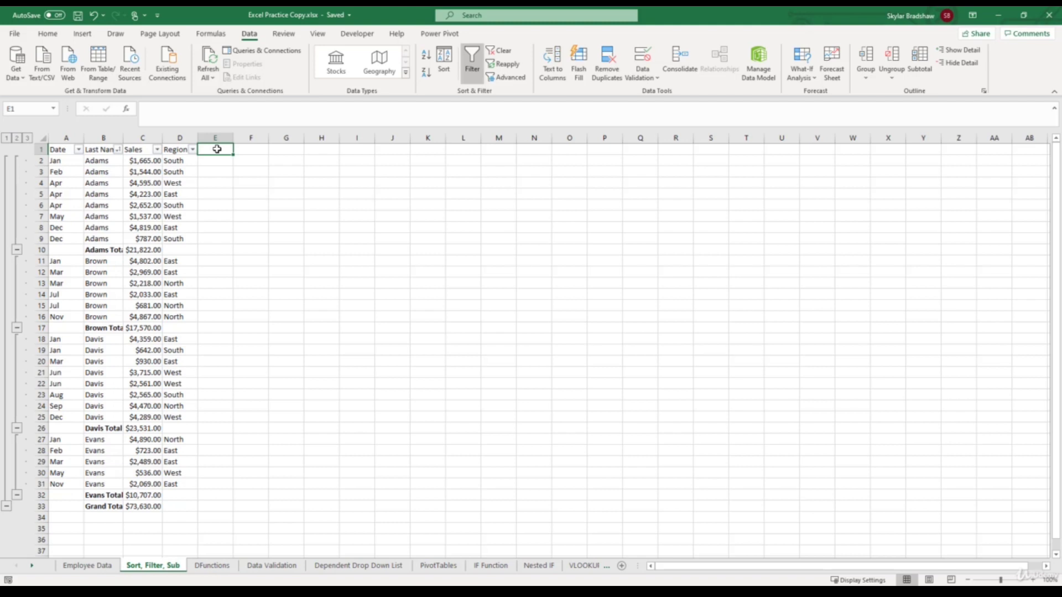
Step: Remove all subtotals from the sales data
left_click(148, 206)
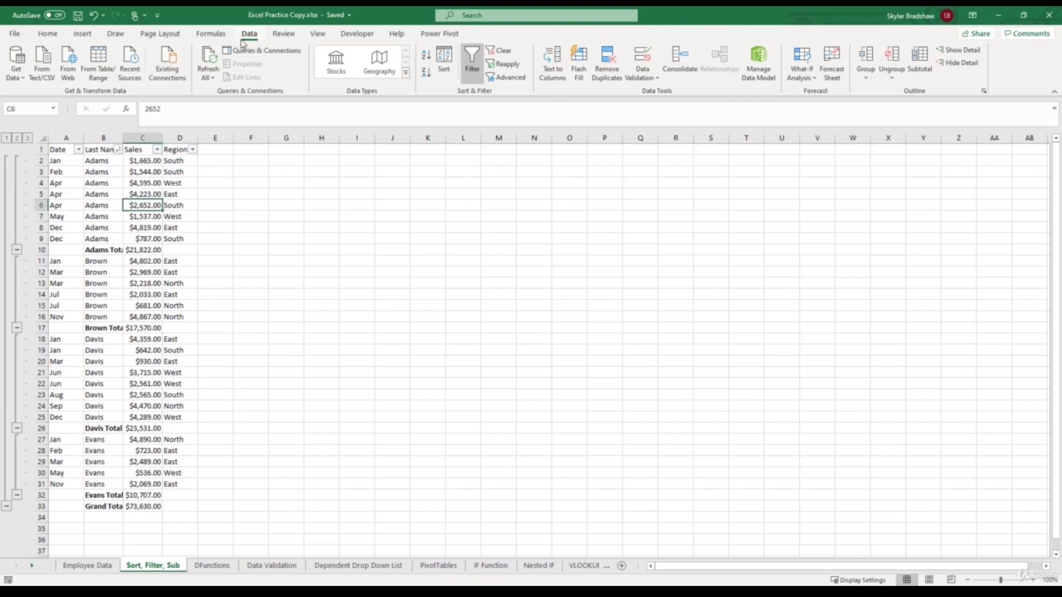
left_click(920, 70)
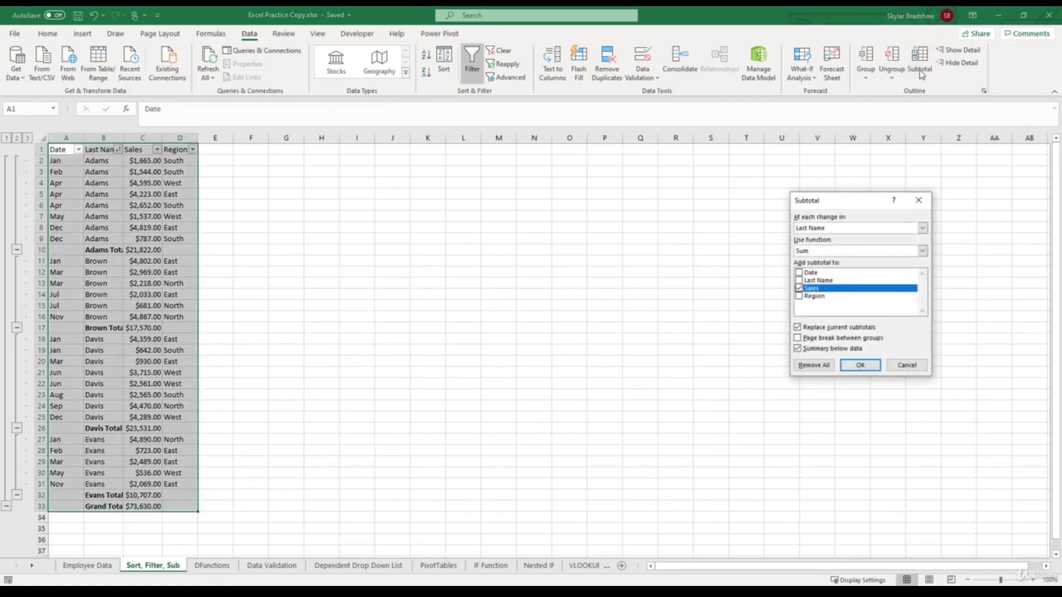
left_click(813, 365)
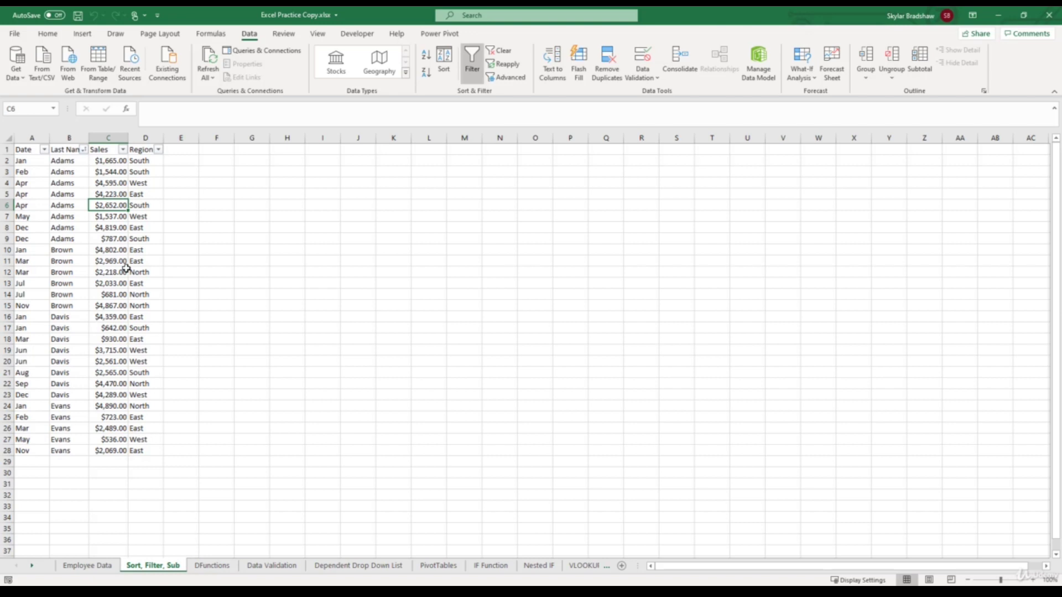
Step: Convert the sales range A1:D28 into a table with headers
left_click(86, 38)
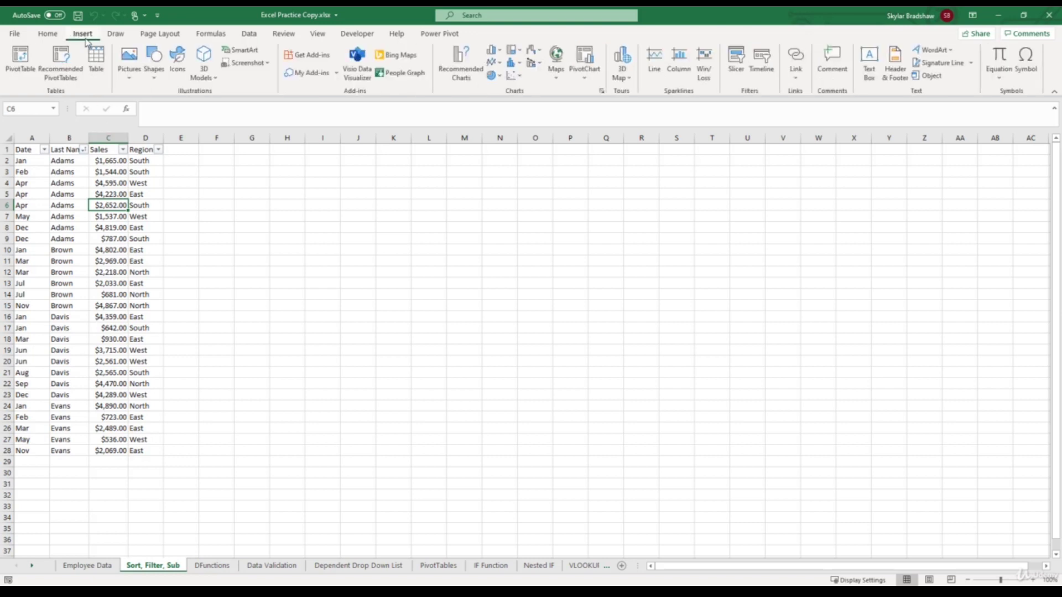
left_click(96, 62)
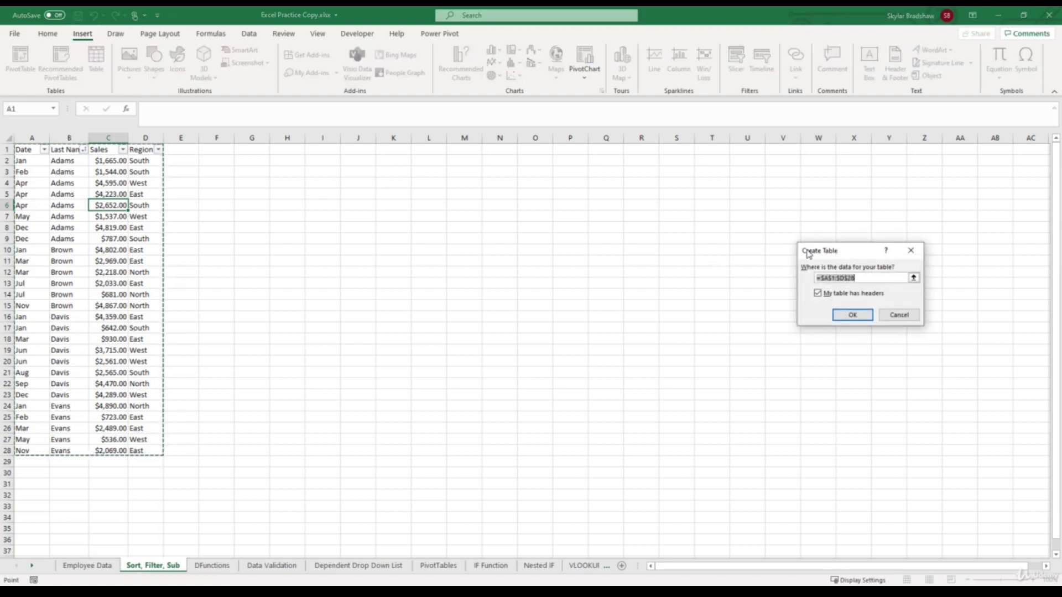
left_click_drag(811, 251, 284, 184)
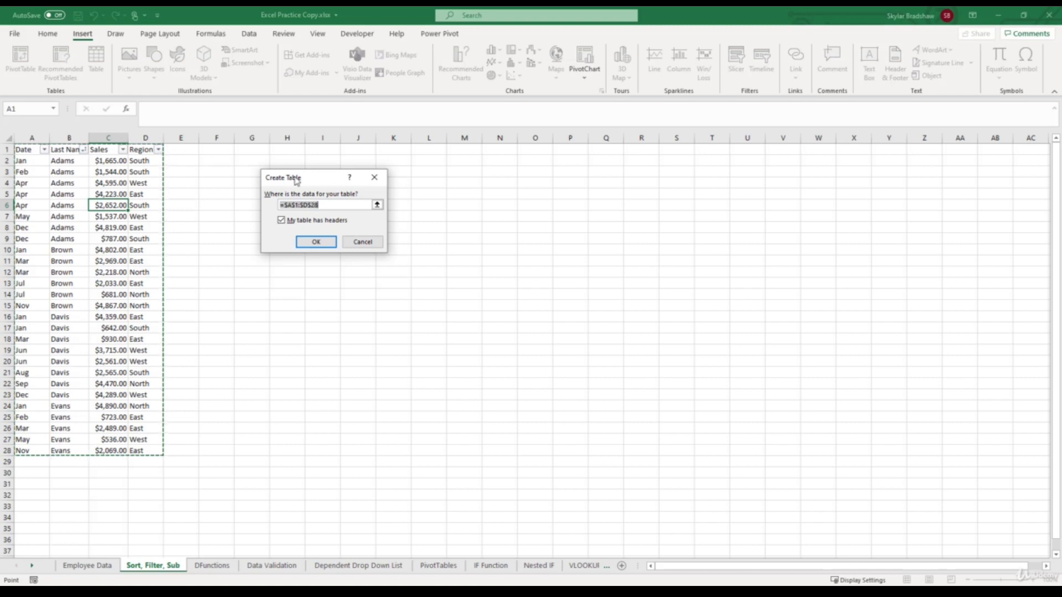
left_click(318, 244)
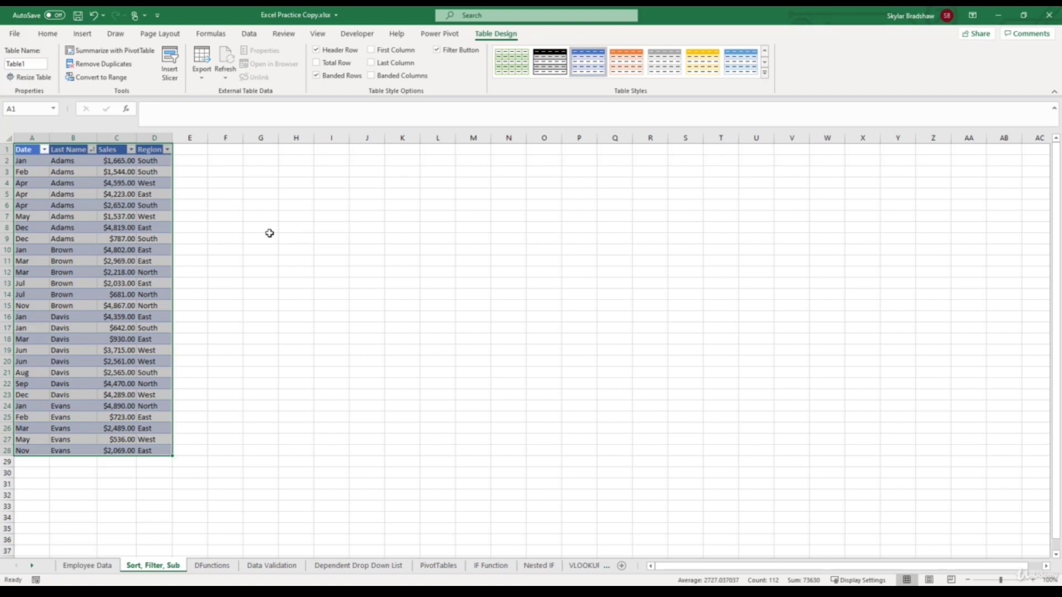
left_click(169, 217)
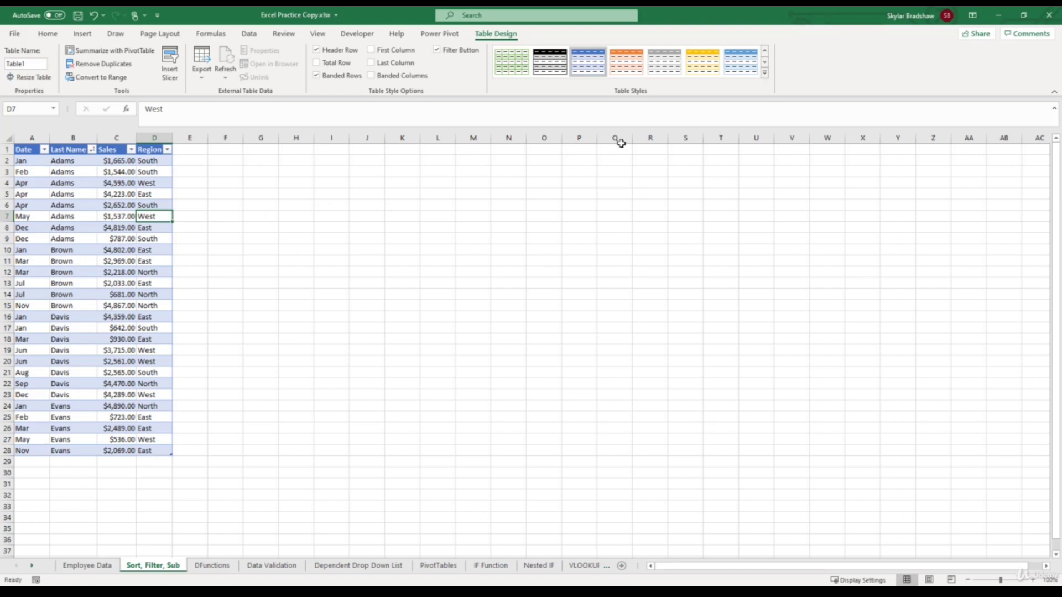
Step: Preview the available table styles and examine the Date column's sort and filter options without applying anything
left_click(764, 73)
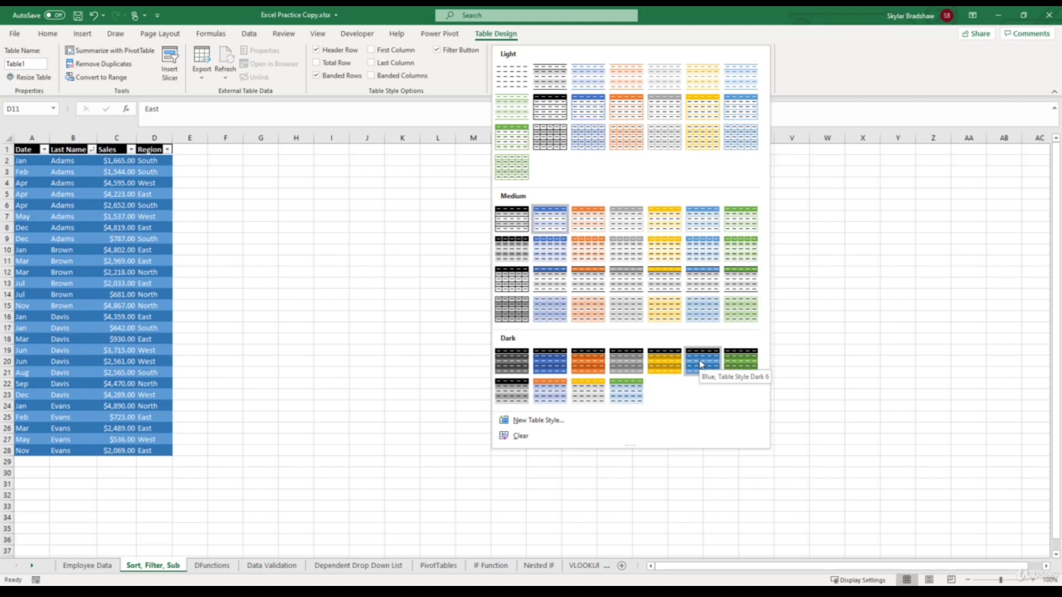
left_click(109, 264)
left_click(107, 260)
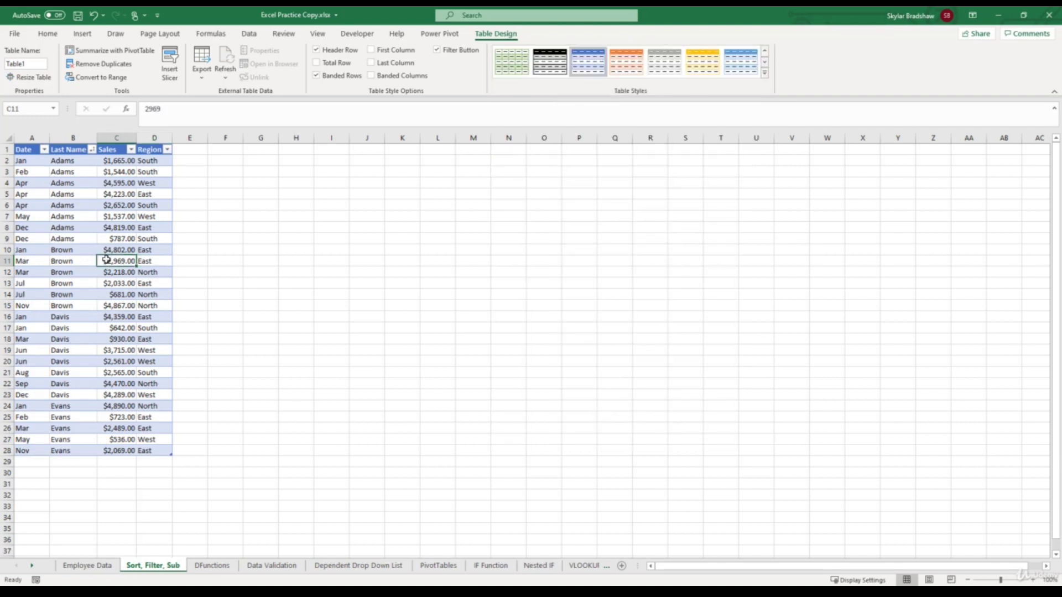
left_click(45, 150)
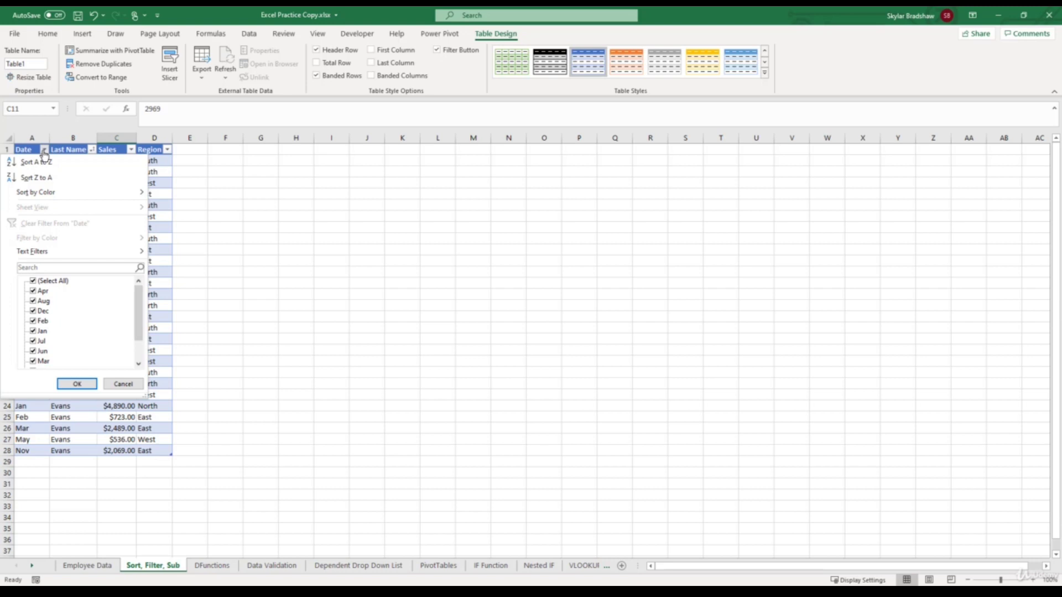
left_click(123, 384)
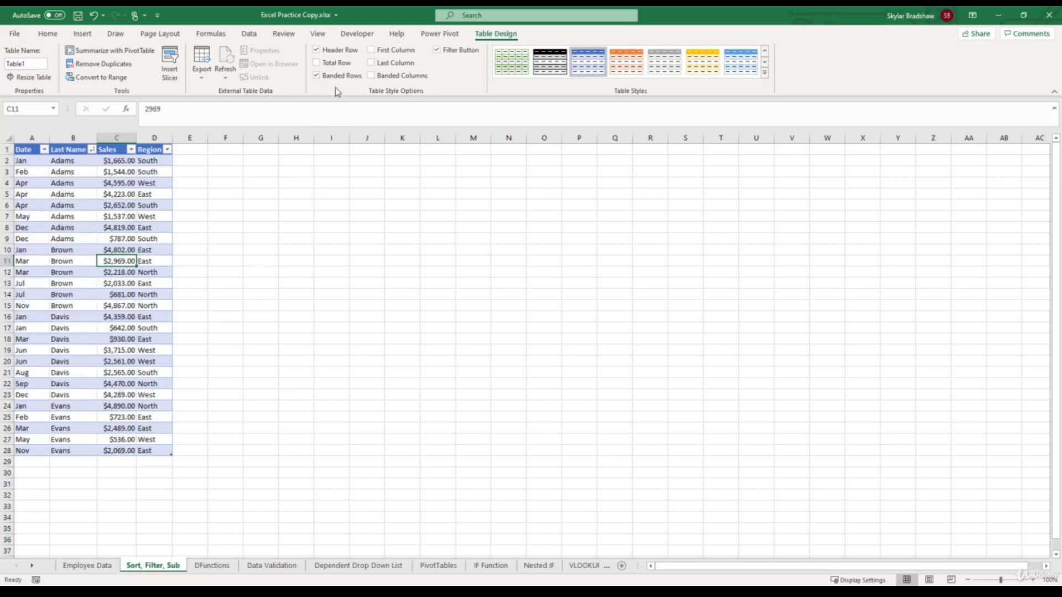
Step: Add a total row to the table and set the Region column's total to None
left_click(316, 63)
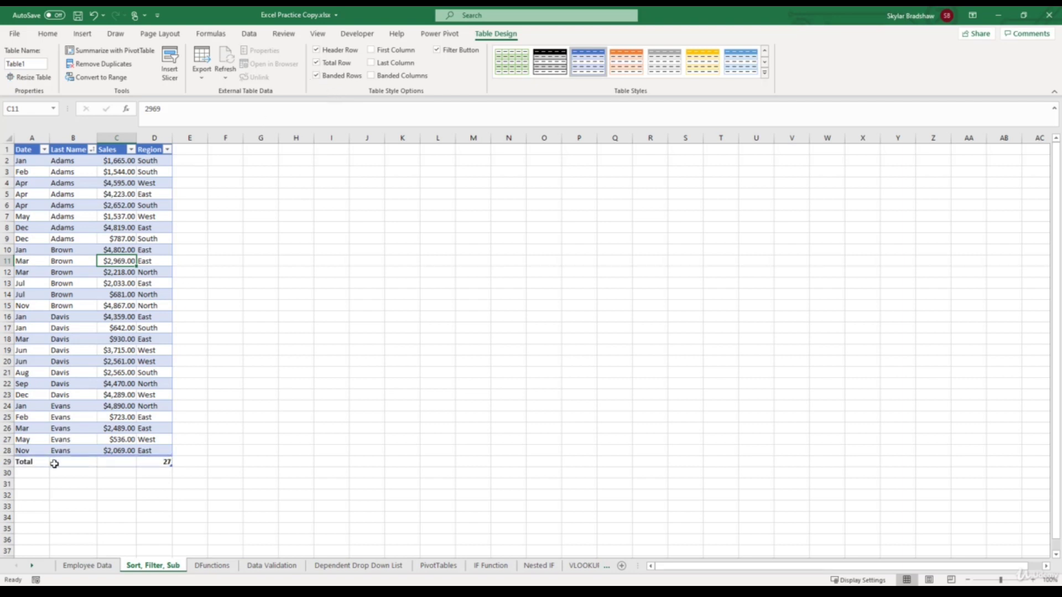
left_click(147, 462)
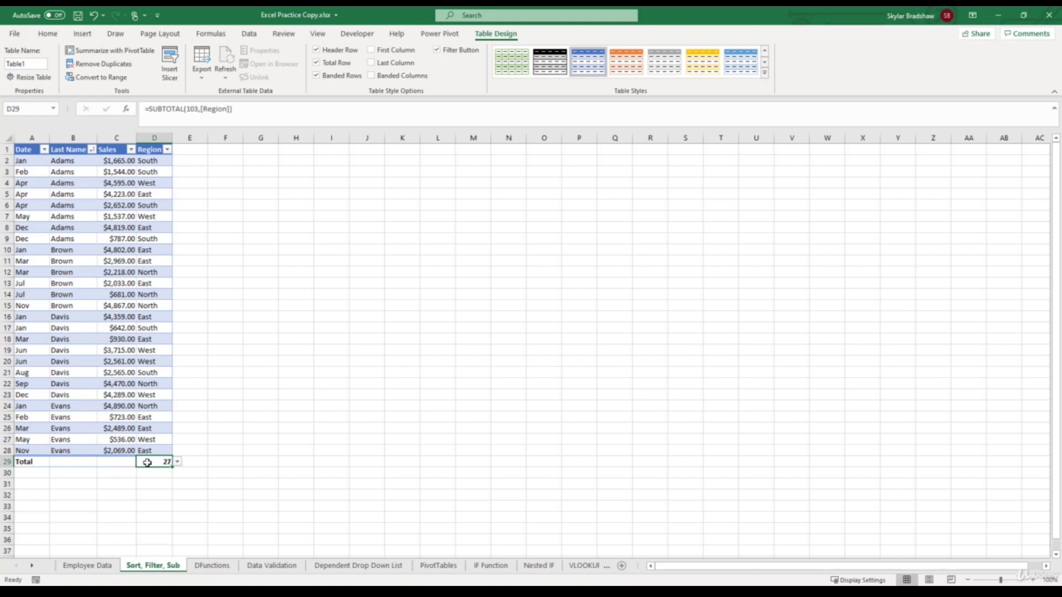
left_click(177, 462)
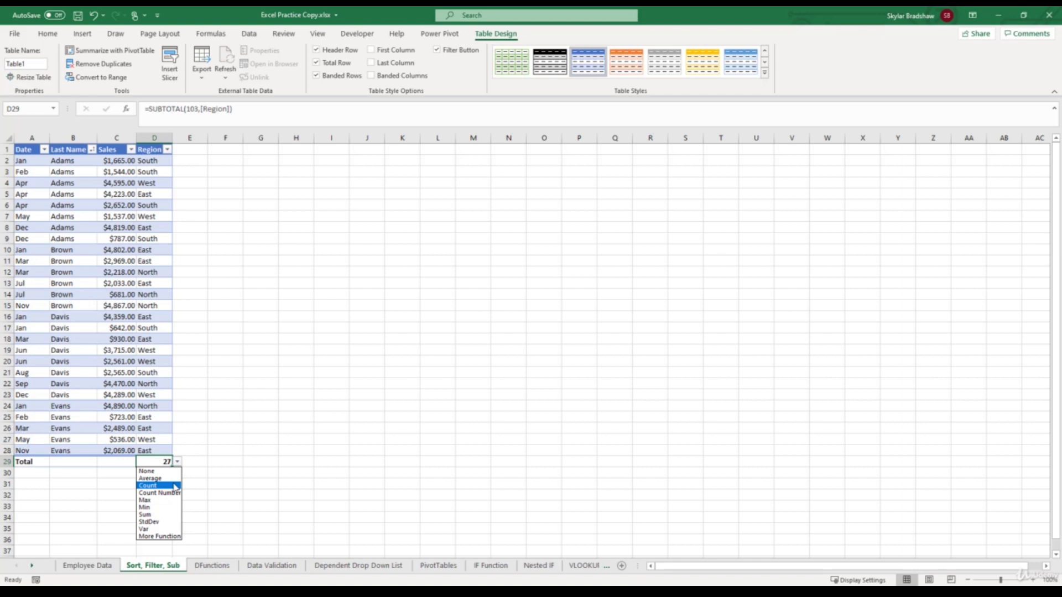
left_click(163, 471)
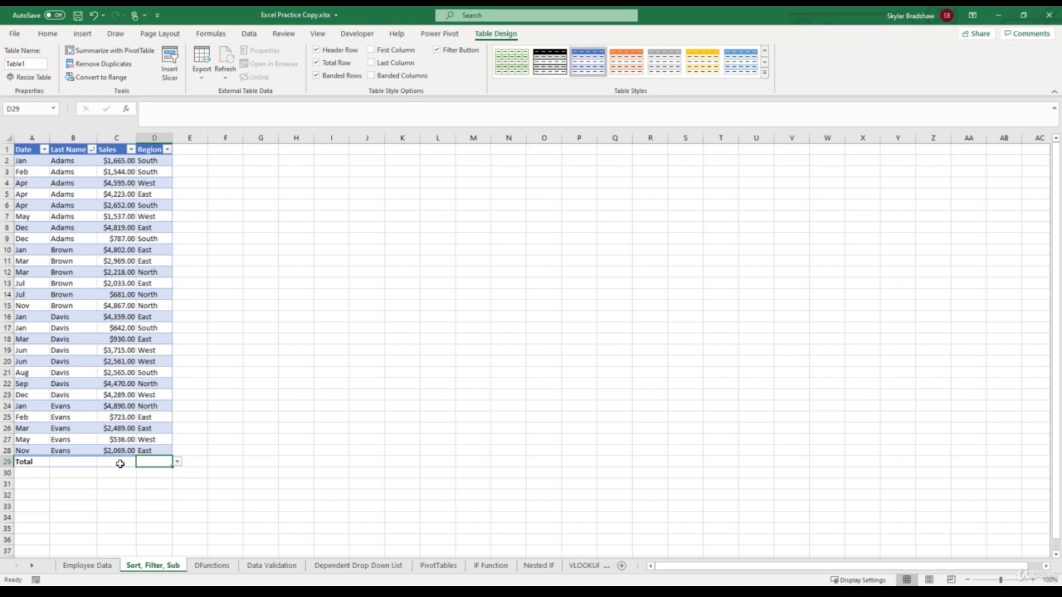
Step: Set the total of the Sales column to Sum in the table's total row
left_click(118, 463)
left_click(142, 463)
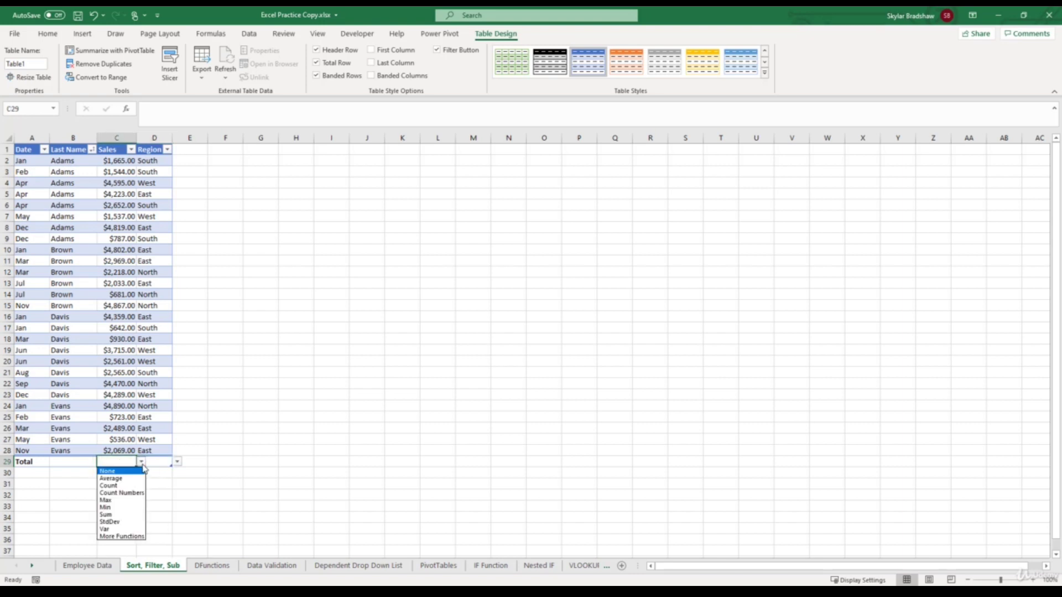
left_click(125, 515)
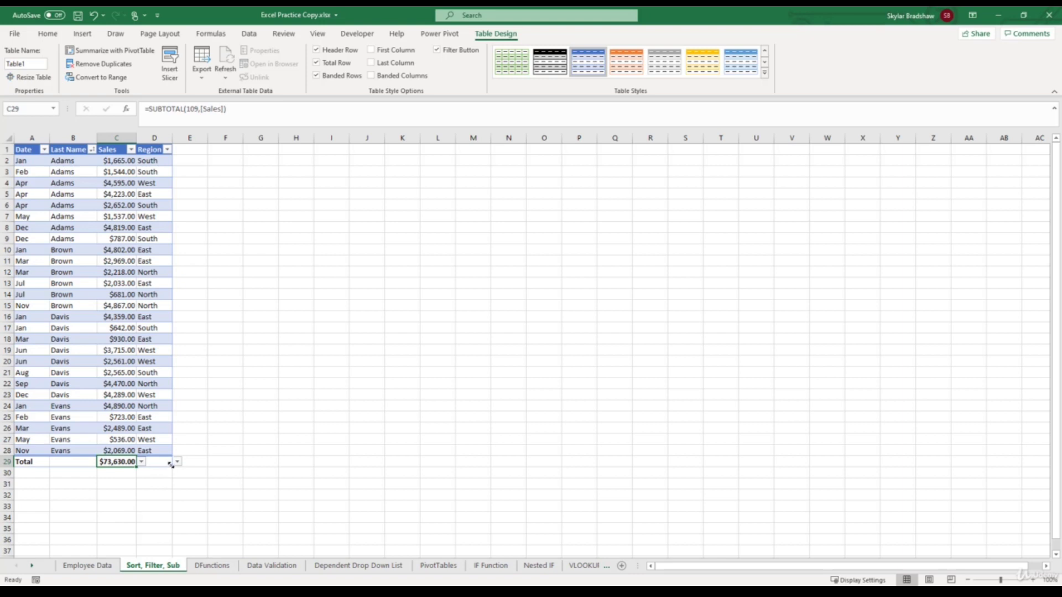
Step: Try extending the table down to row 34 and inserting a blank row at row 16, and undo both changes
left_click_drag(170, 465, 169, 523)
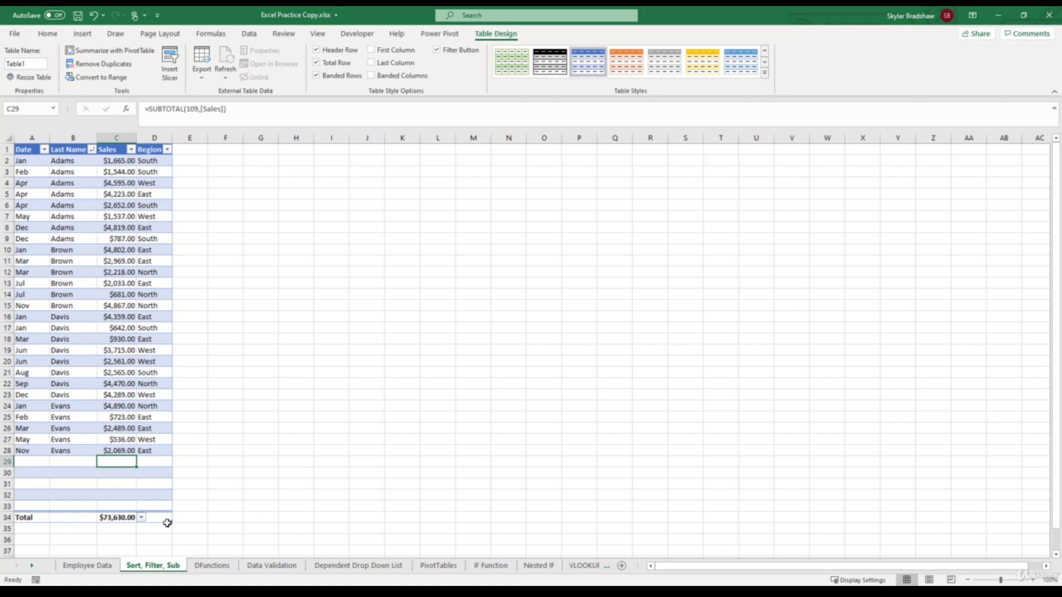
left_click(5, 317)
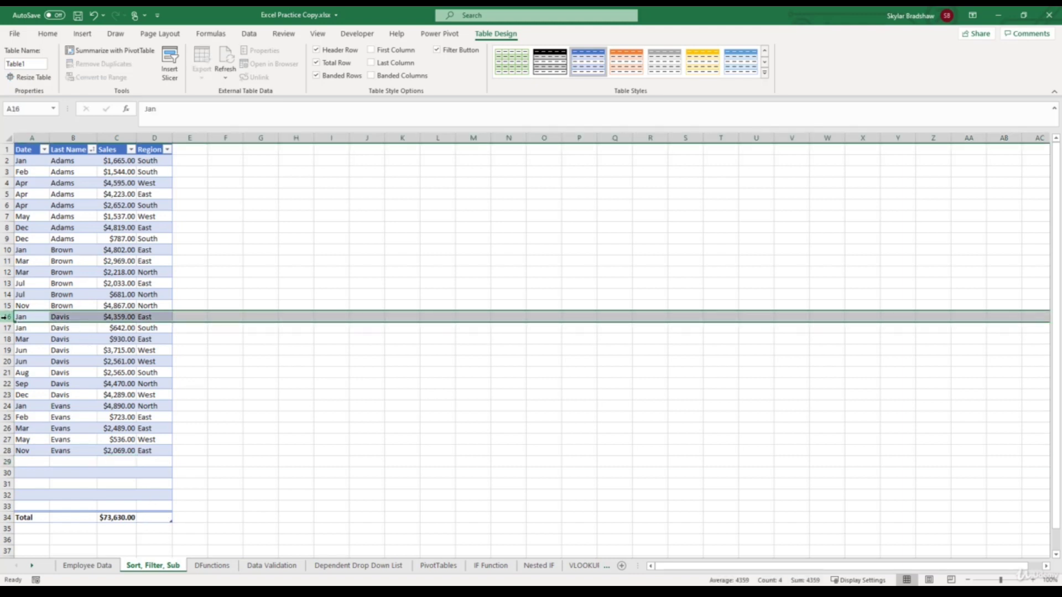
key("ctrl+plus")
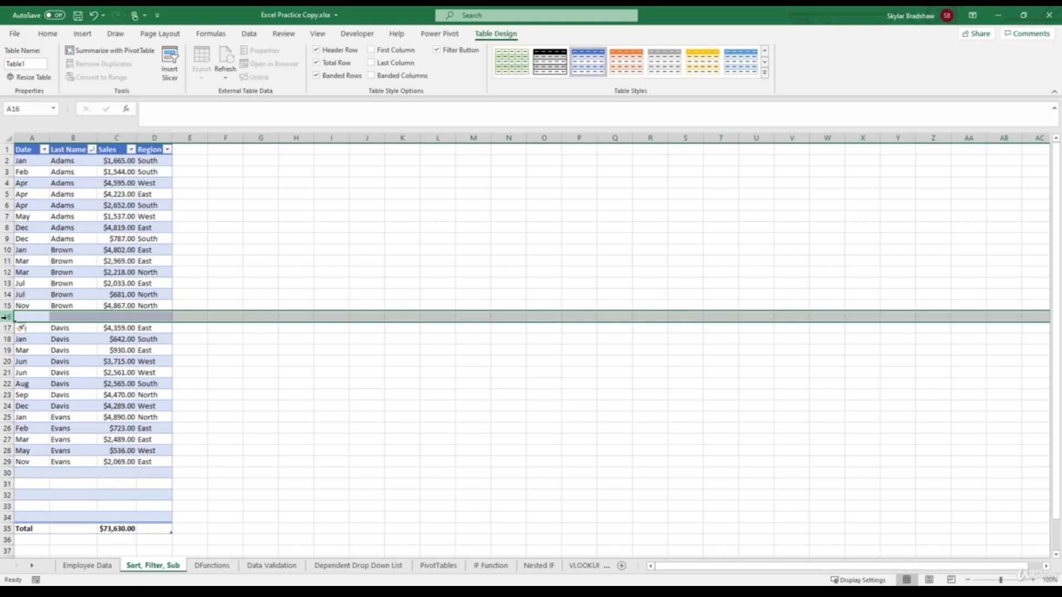
key("ctrl+z")
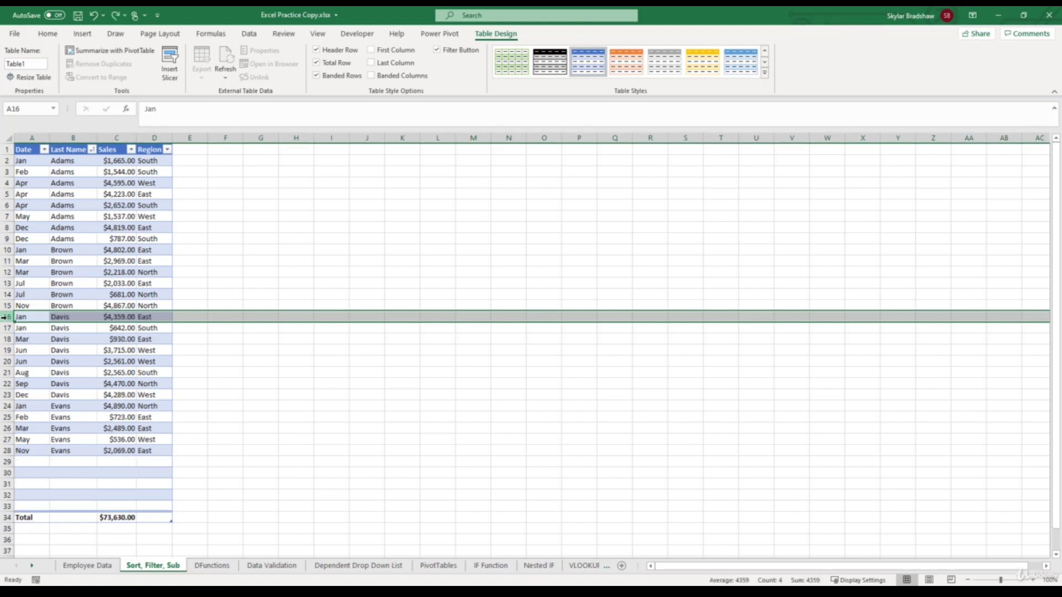
key("ctrl+z")
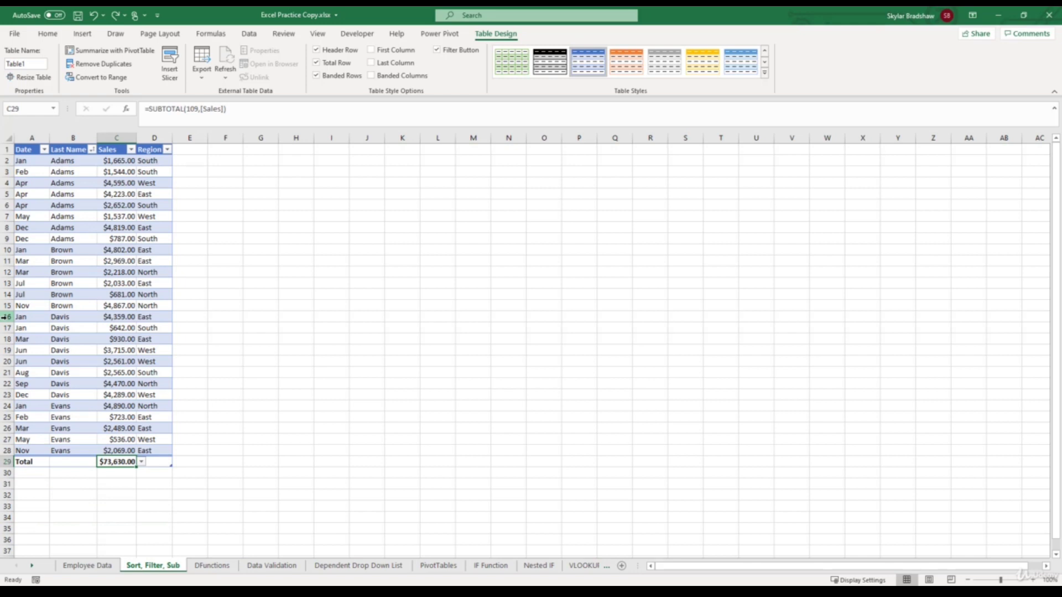
Step: Add a new table column with the header "% of Total" in cell E1
left_click(192, 152)
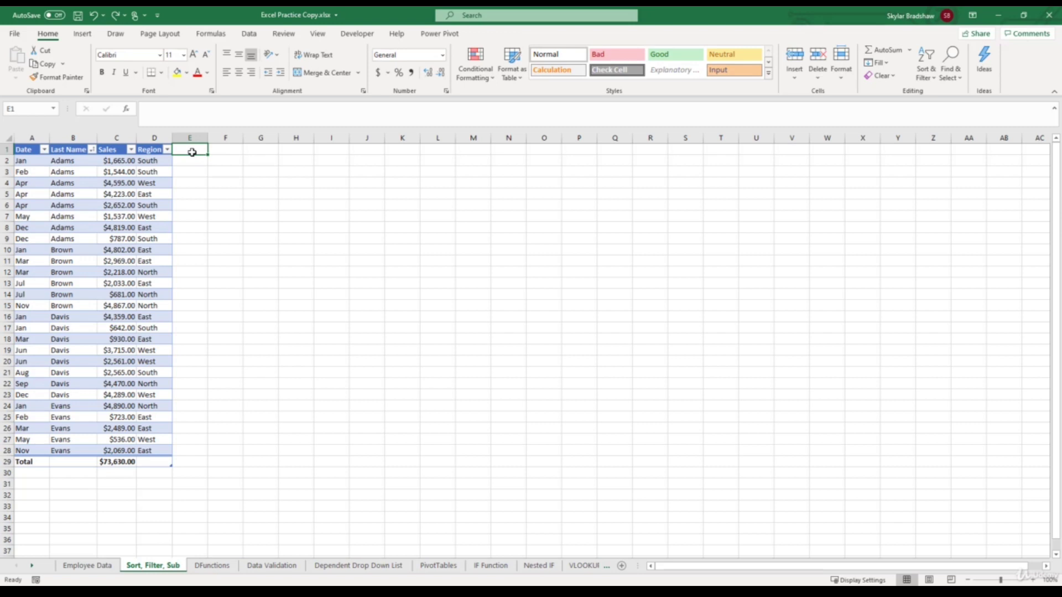
type("% of Tota")
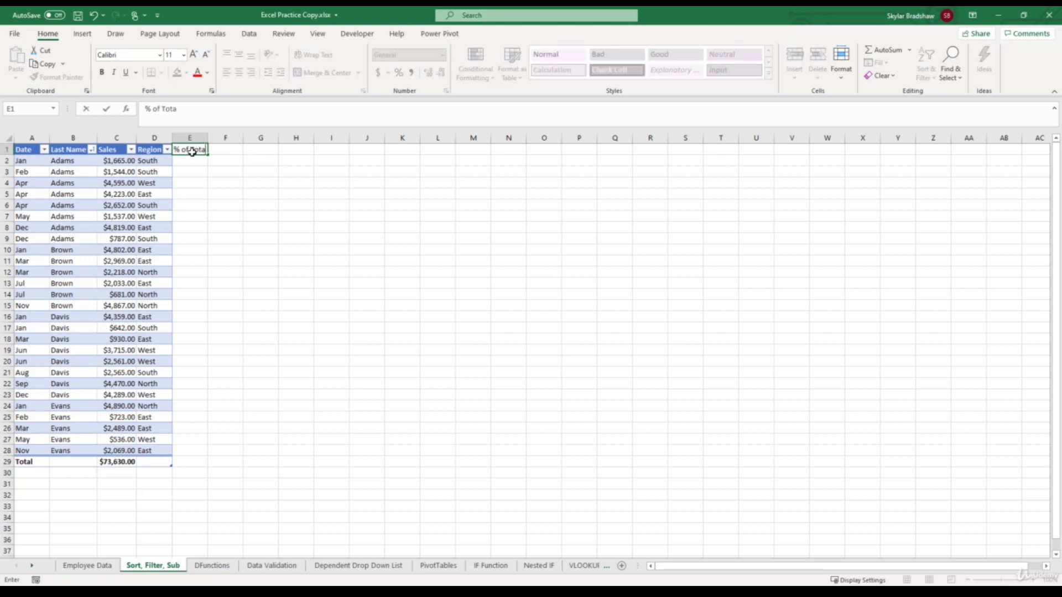
type("l")
key("Return")
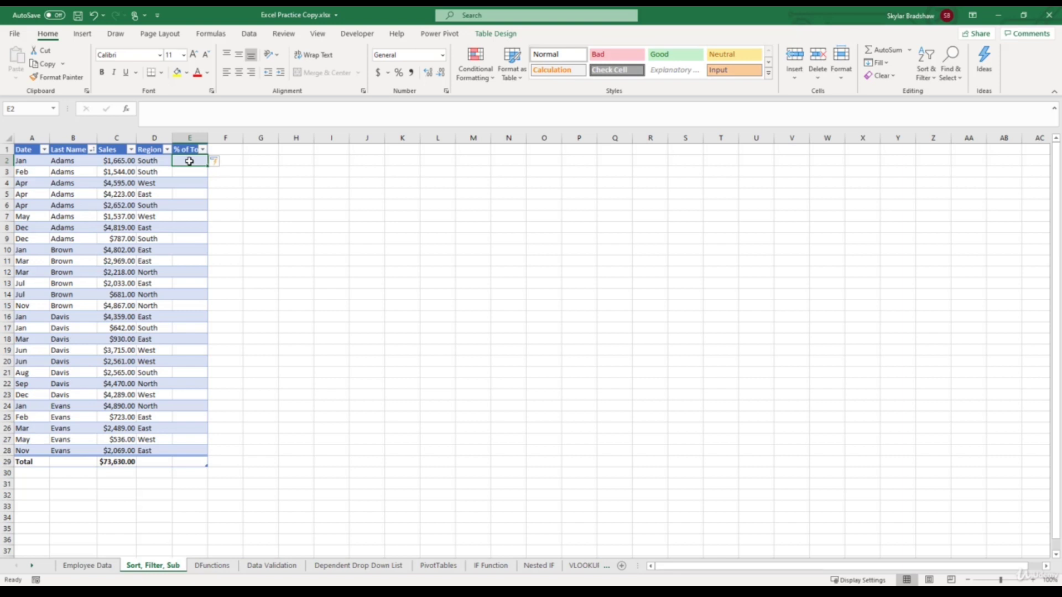
type("=")
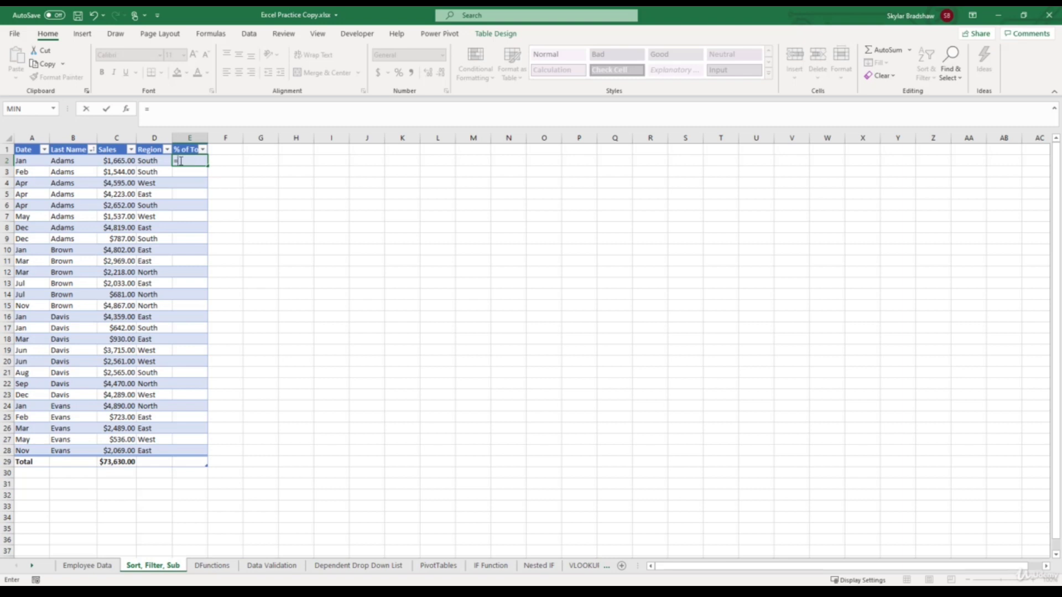
left_click(120, 161)
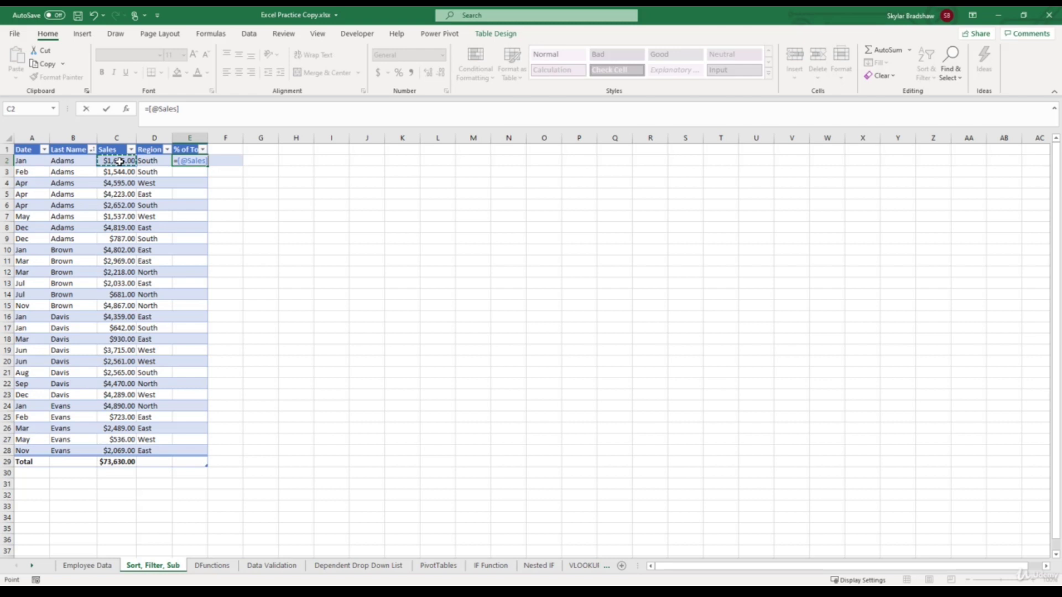
type("/")
left_click(118, 463)
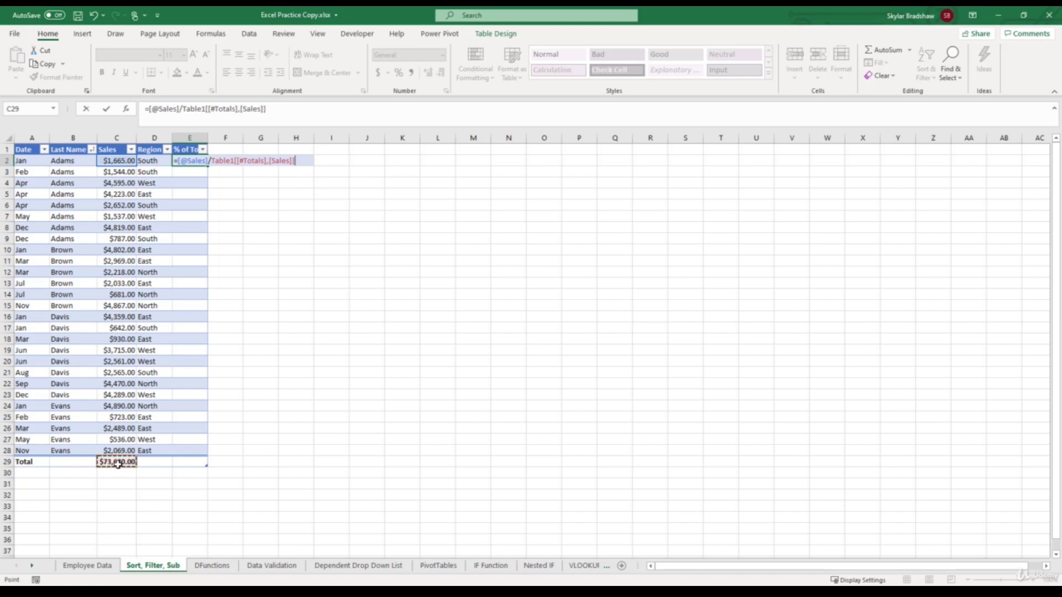
key("Return")
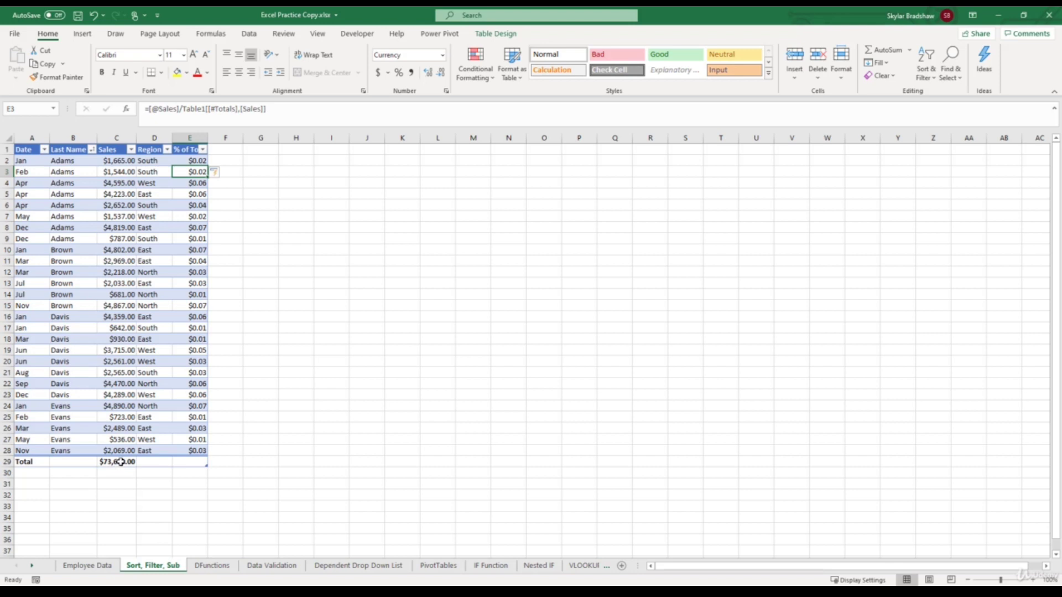
Step: Format the % of Total values in E2:E28 as percentages with two decimal places
left_click(181, 160)
left_click_drag(182, 161, 185, 448)
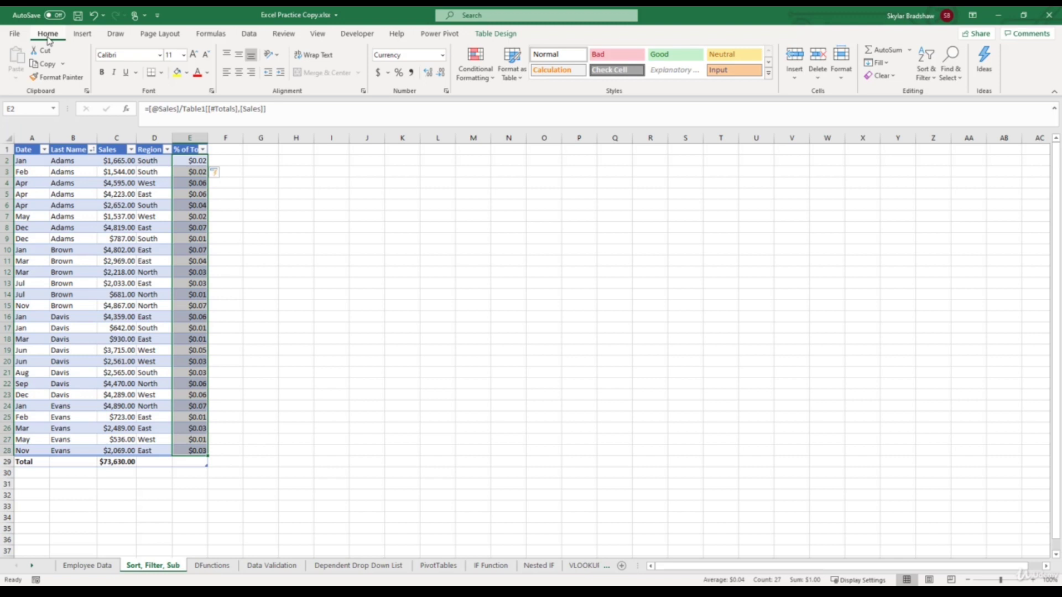
left_click(398, 73)
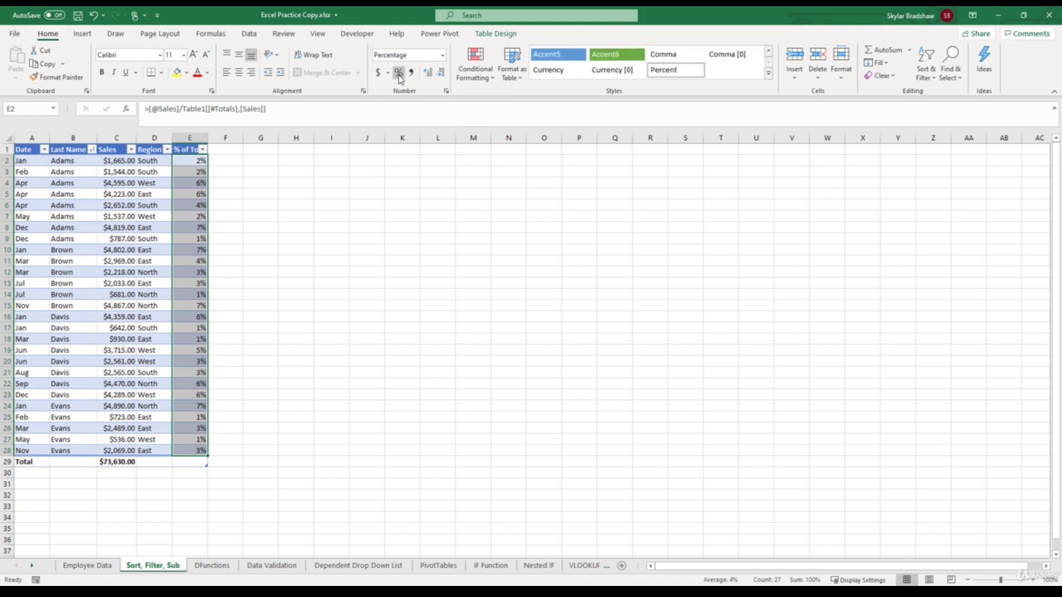
left_click(427, 73)
left_click(428, 73)
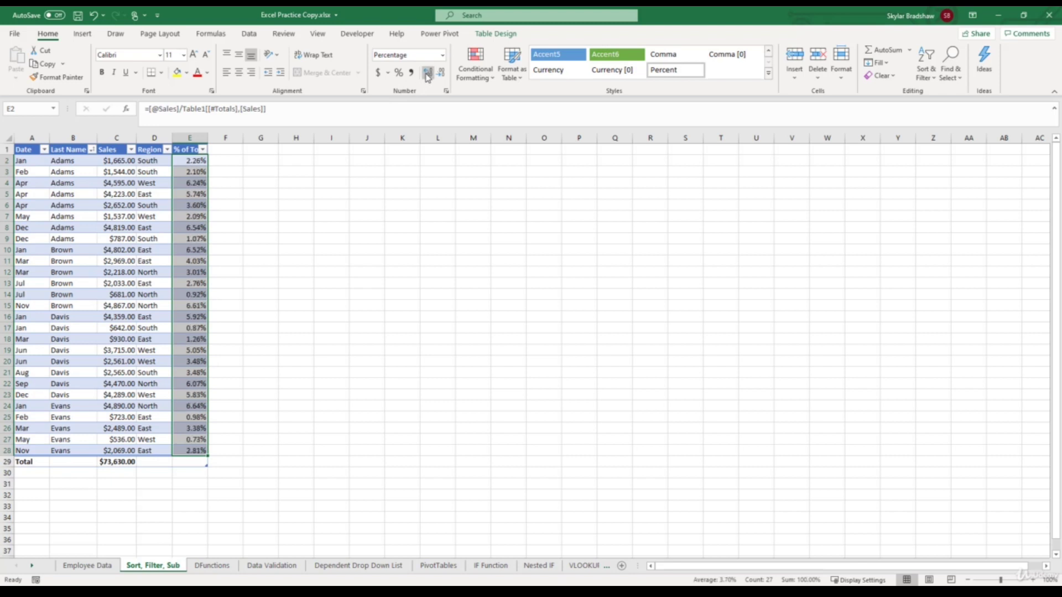
left_click(233, 150)
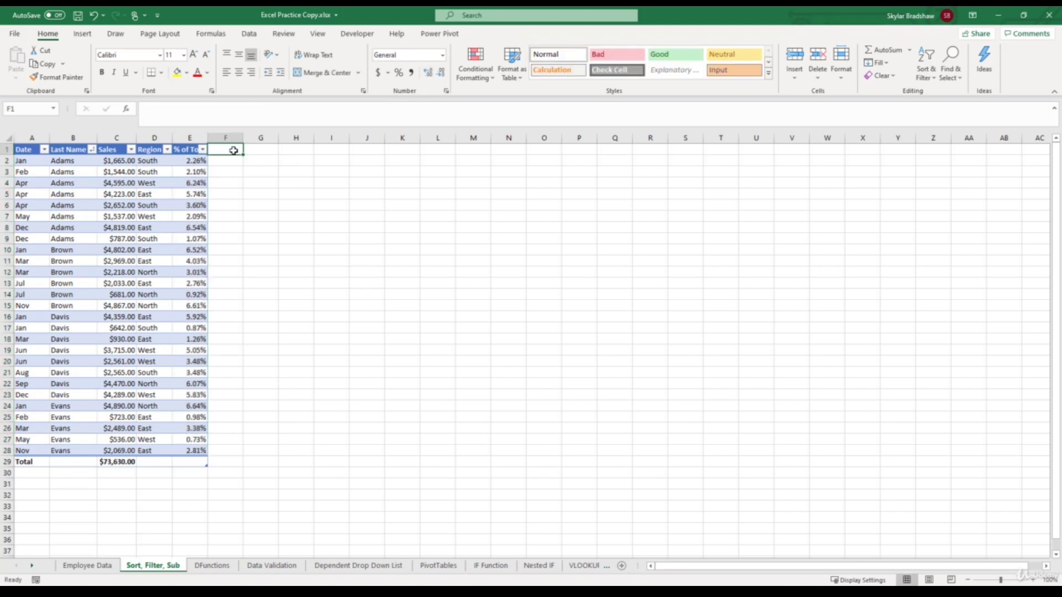